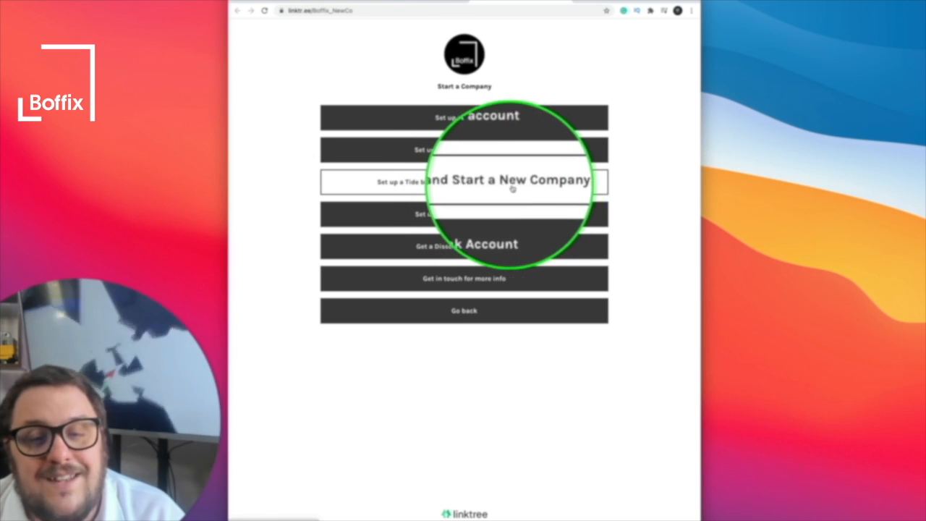
# Open Tide's offer to start a new company and check the name AppleCore Production with the LTD ending for availability
pyautogui.click(465, 182)
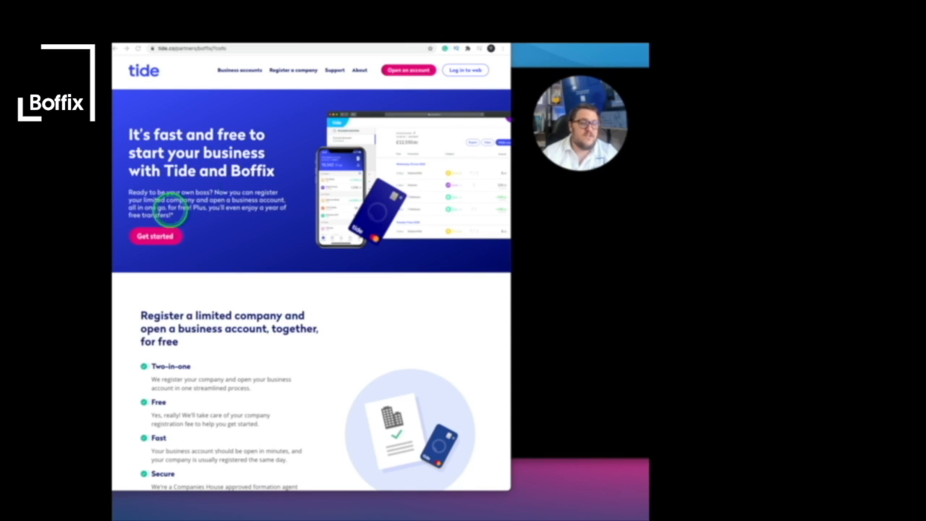
pyautogui.click(163, 236)
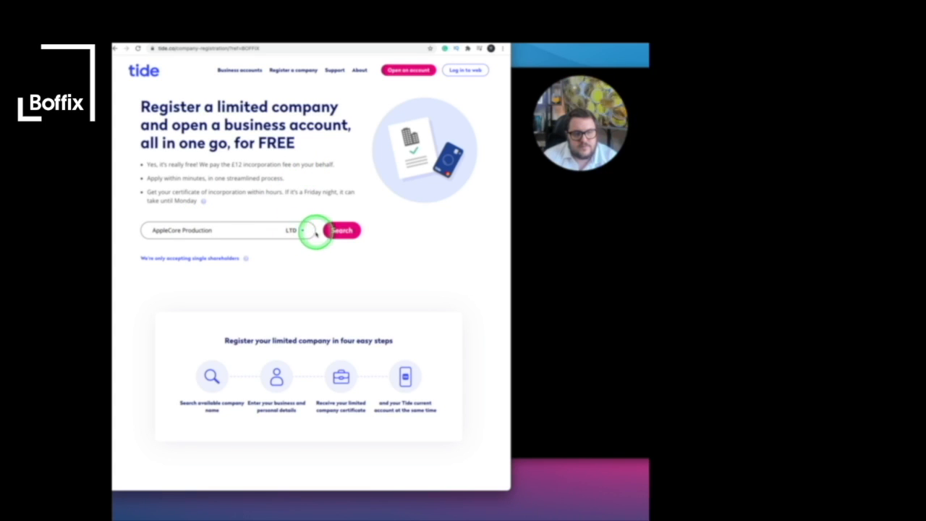
pyautogui.click(343, 228)
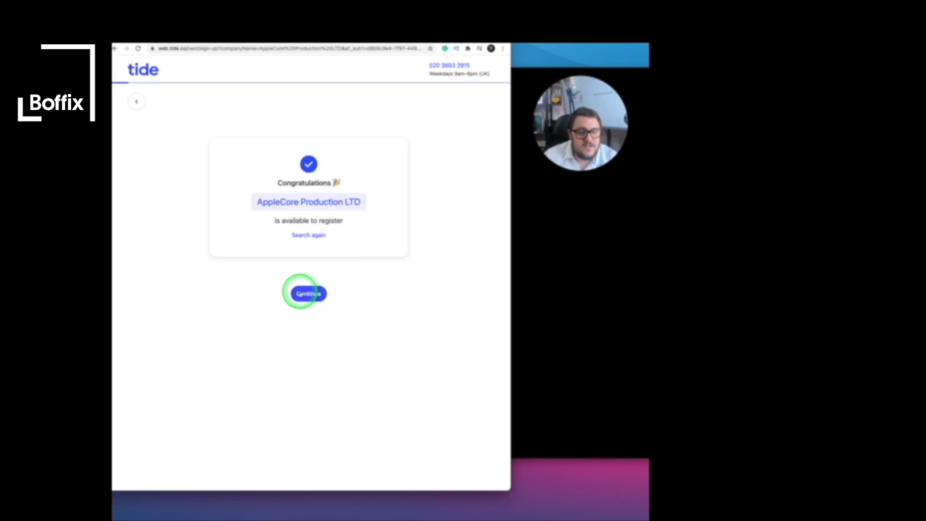
# Proceed with the company name and go through the Companies House notes, from memorandum of association to prescribed particulars, continuing past the last
pyautogui.click(303, 293)
pyautogui.click(390, 316)
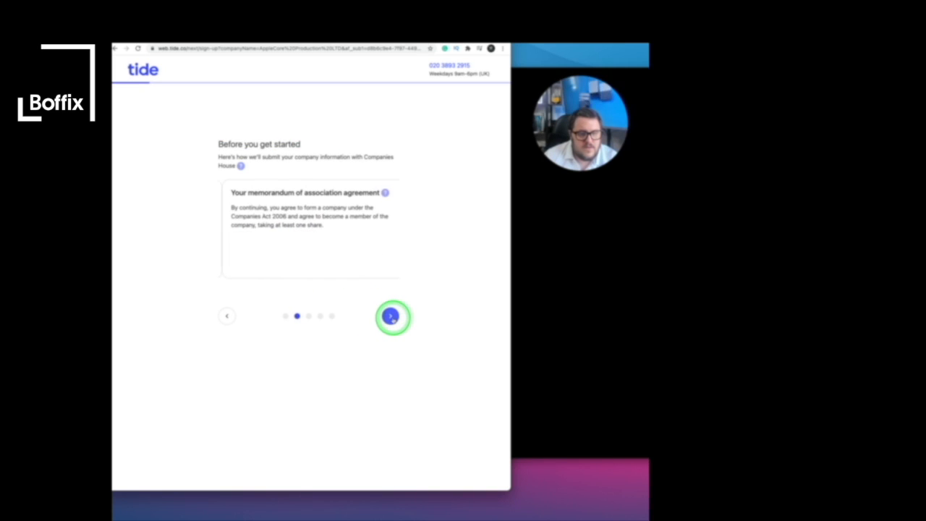
pyautogui.click(390, 317)
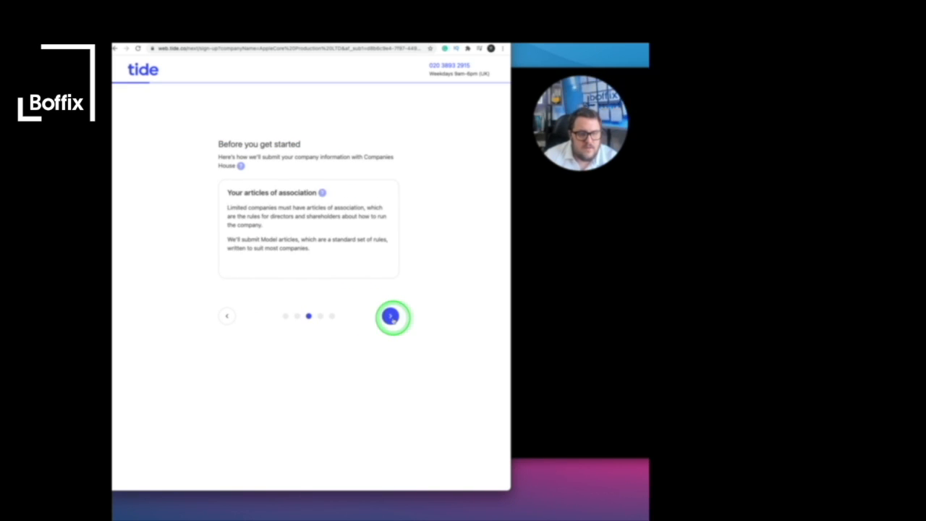
pyautogui.click(228, 315)
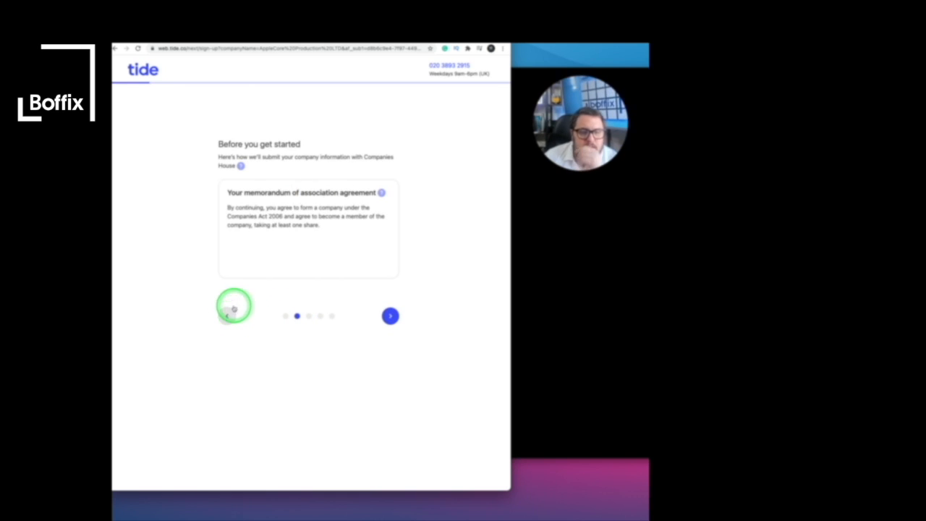
pyautogui.click(393, 323)
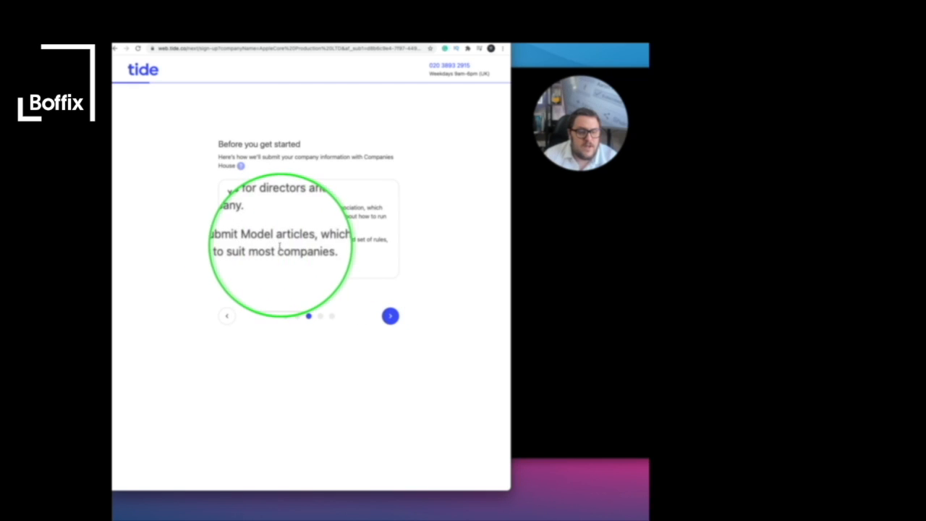
pyautogui.click(390, 317)
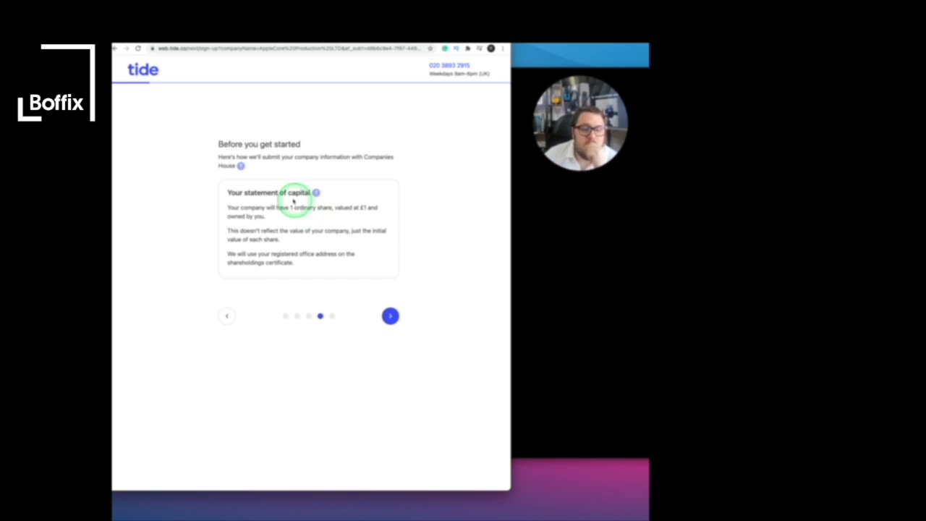
pyautogui.click(390, 315)
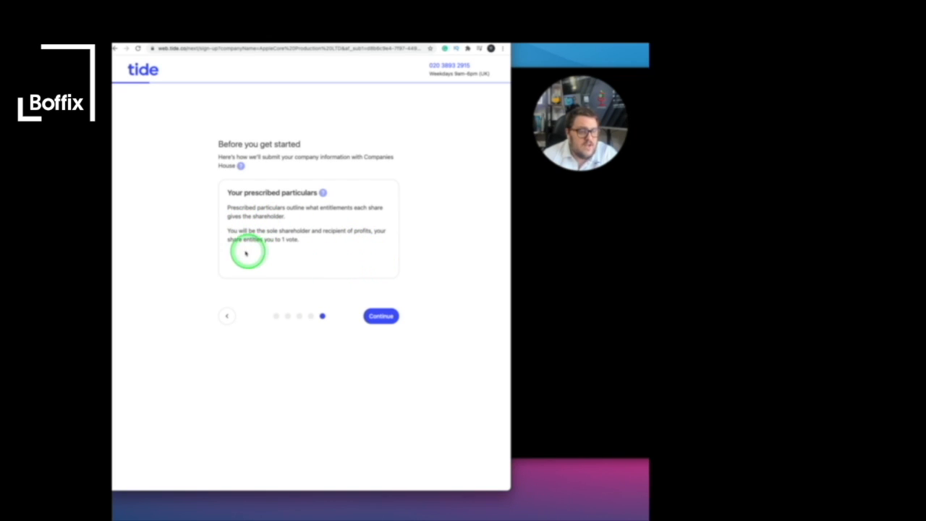
pyautogui.press('ctrl')
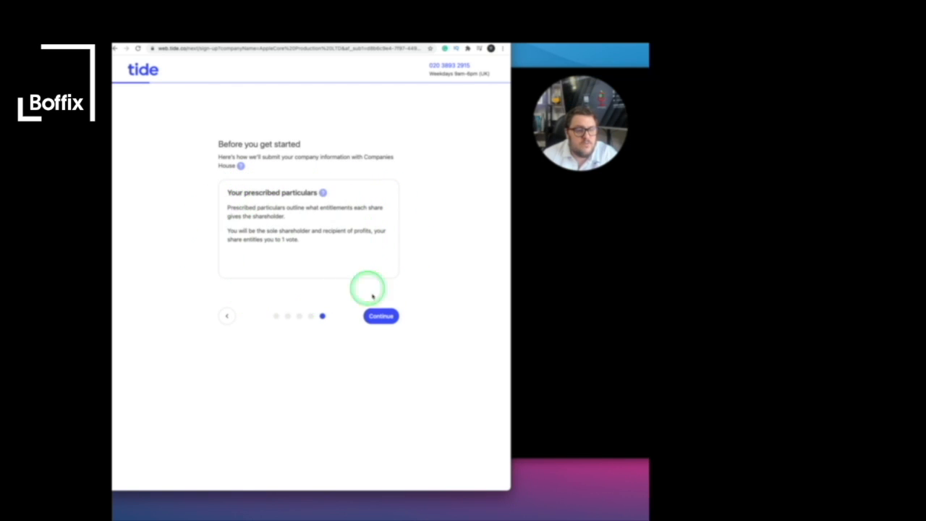
pyautogui.click(380, 315)
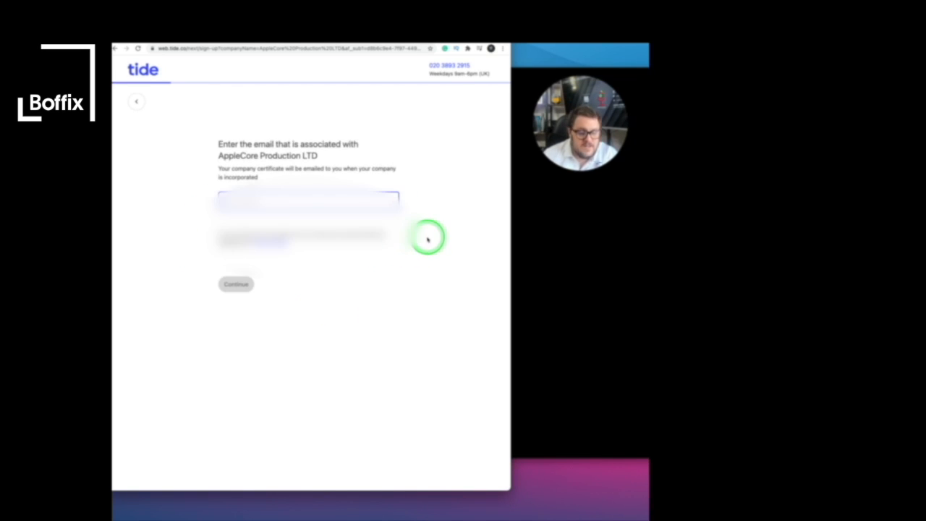
# Enter the e-mail address associated with AppleCore Production LTD and submit it
pyautogui.write('i')
pyautogui.press('Down')
pyautogui.press('Tab')
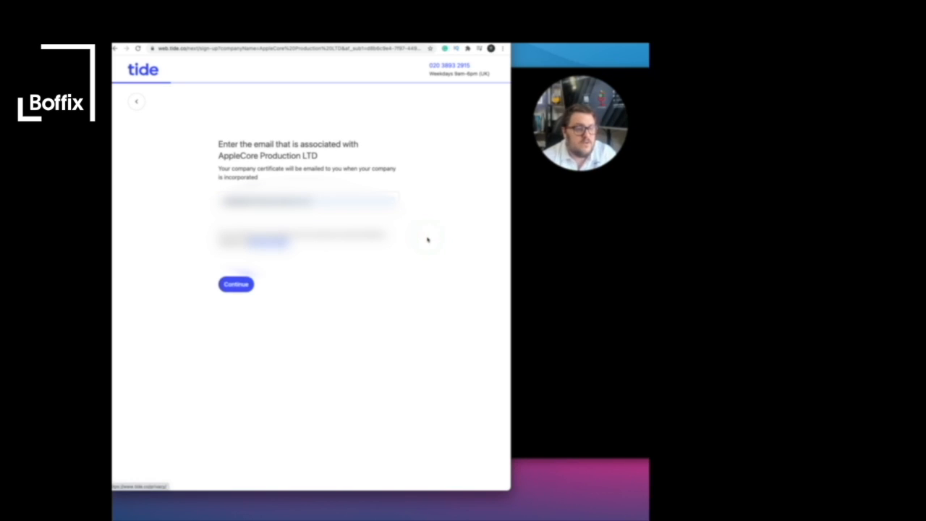
pyautogui.click(235, 295)
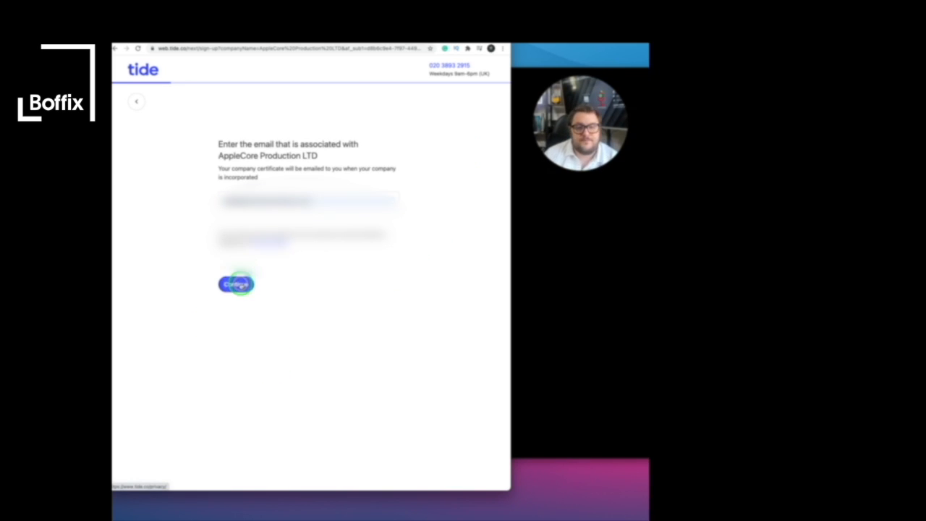
# Fill in the first, middle and last names for the Companies House record and submit them
pyautogui.write('i')
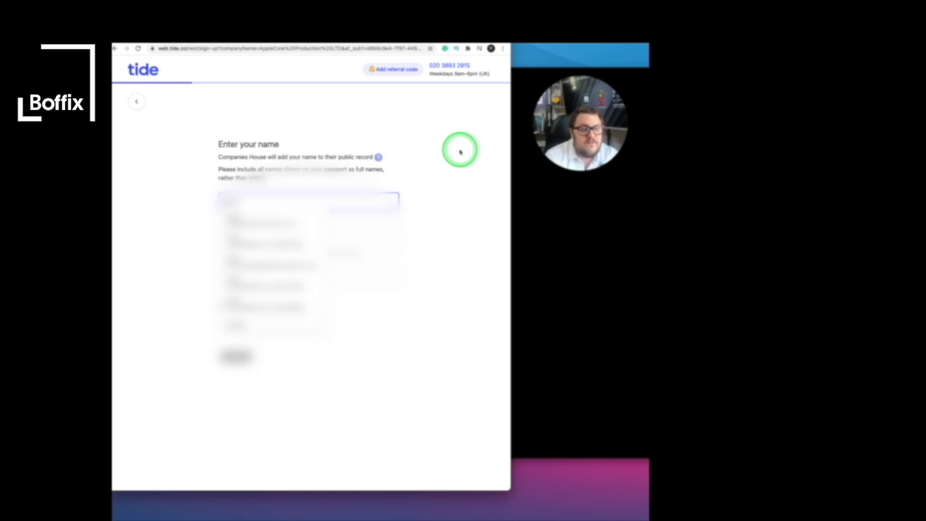
pyautogui.press('Down')
pyautogui.press('Return')
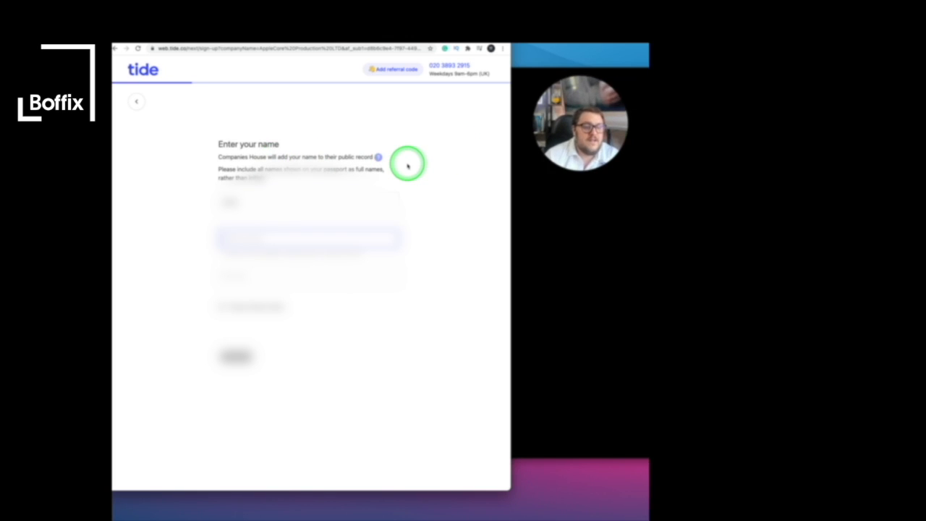
pyautogui.write('Test')
pyautogui.press('Tab')
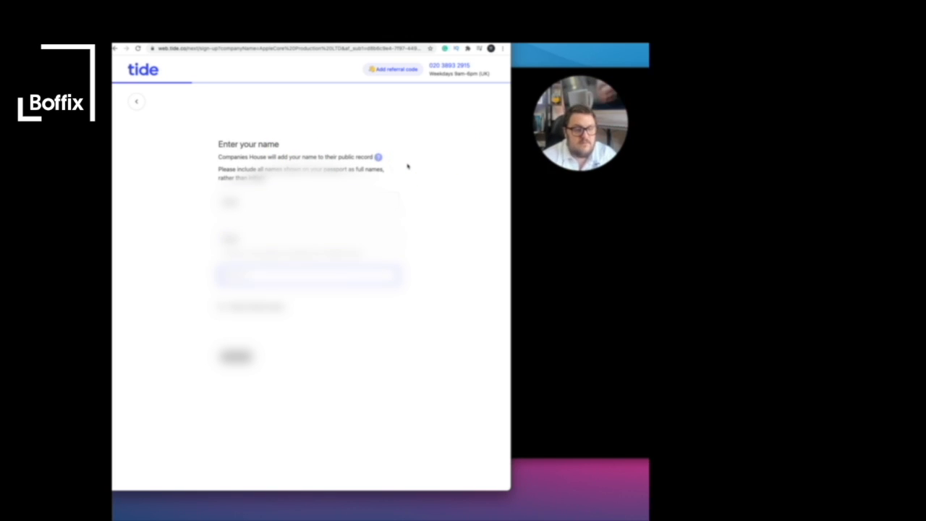
pyautogui.write('T')
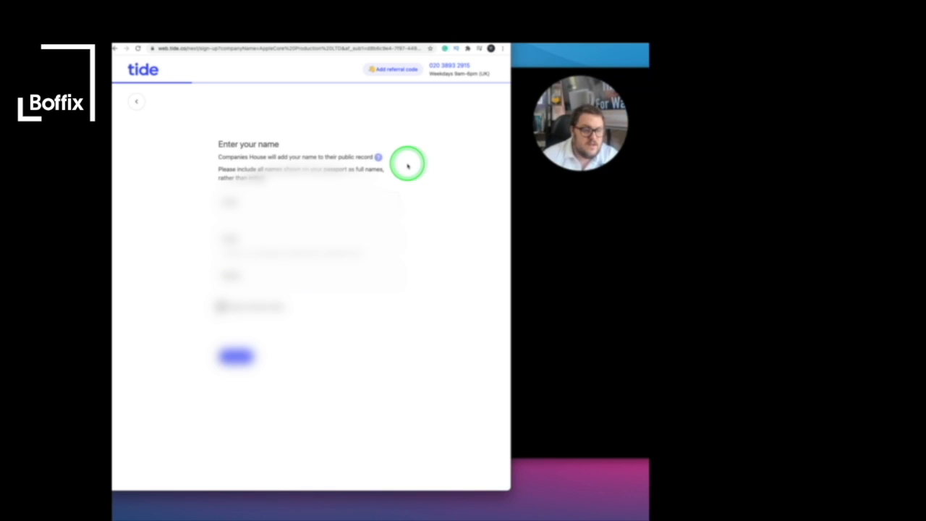
pyautogui.click(238, 356)
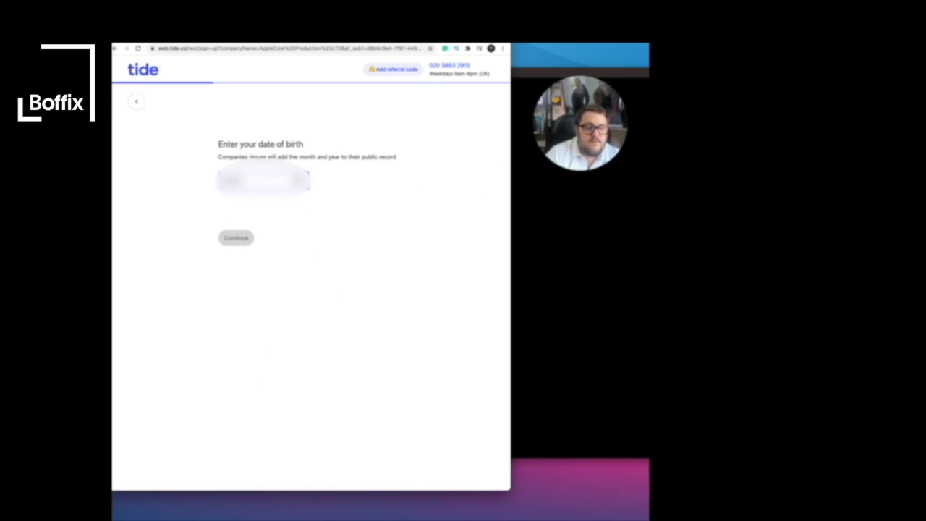
# Submit the applicant's date of birth, and fill in and submit the mobile number from a saved entry
pyautogui.click(237, 237)
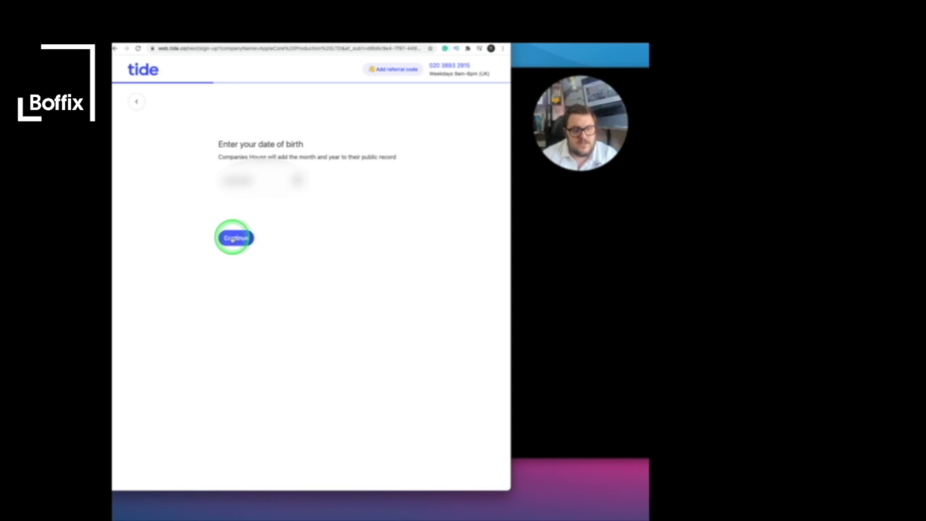
pyautogui.click(264, 180)
pyautogui.click(265, 232)
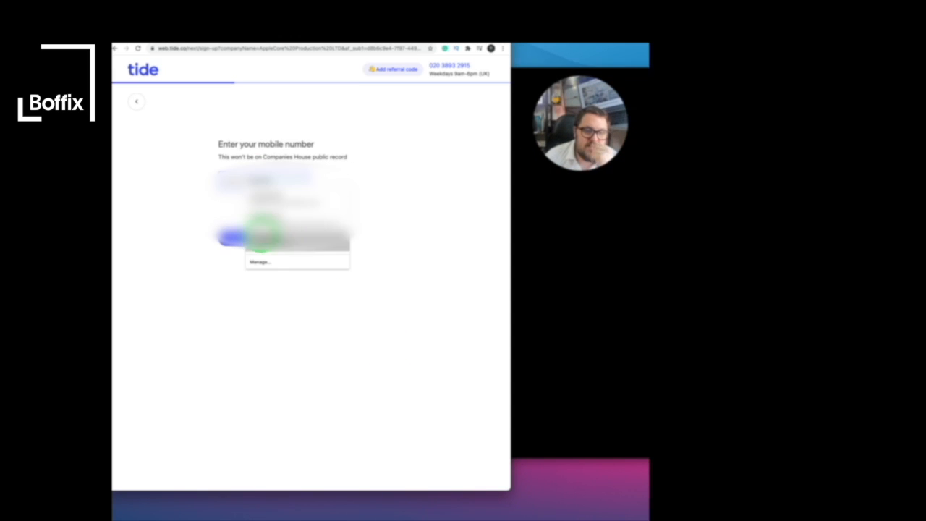
pyautogui.click(236, 238)
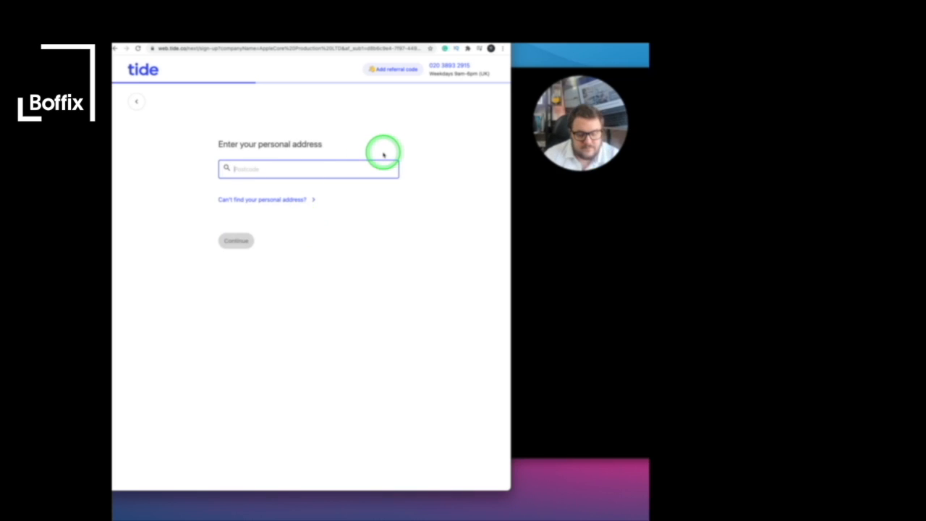
# Look up the personal address by postcode, answer the question below it and submit the address
pyautogui.click(383, 155)
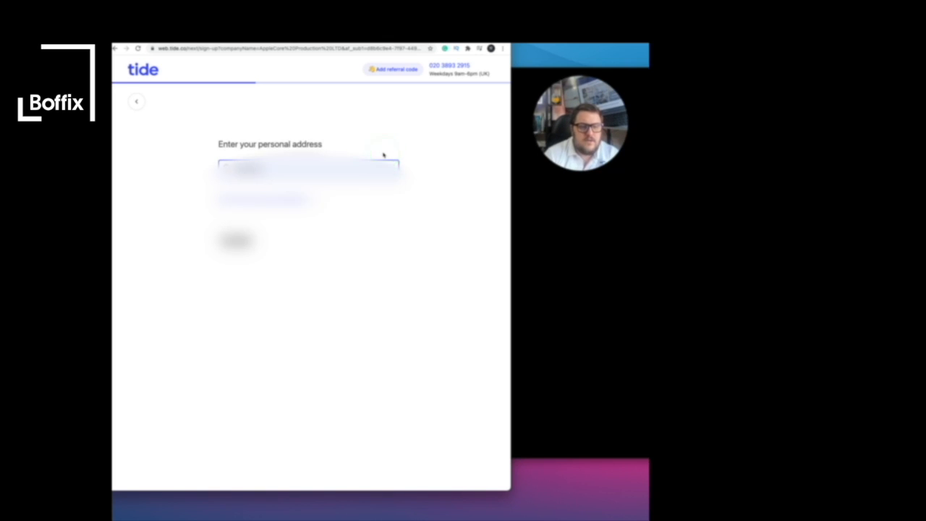
pyautogui.click(241, 300)
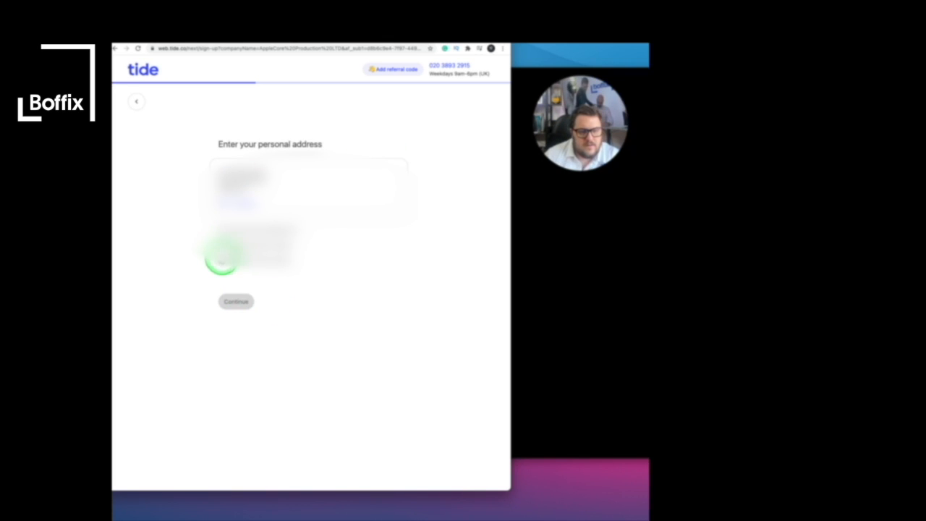
pyautogui.click(223, 244)
pyautogui.click(238, 298)
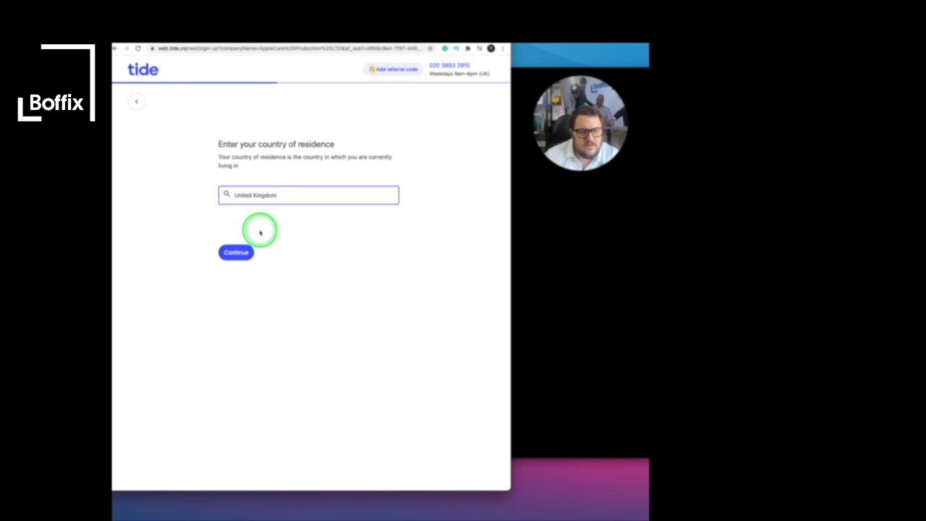
# Accept United Kingdom as the country of residence and set the nationality to British
pyautogui.click(231, 252)
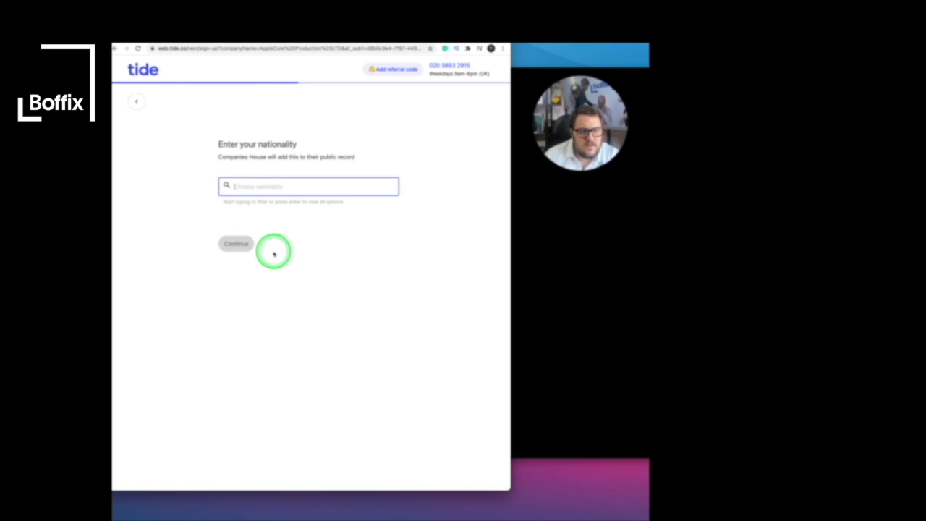
pyautogui.write('bri')
pyautogui.press('Return')
pyautogui.click(238, 244)
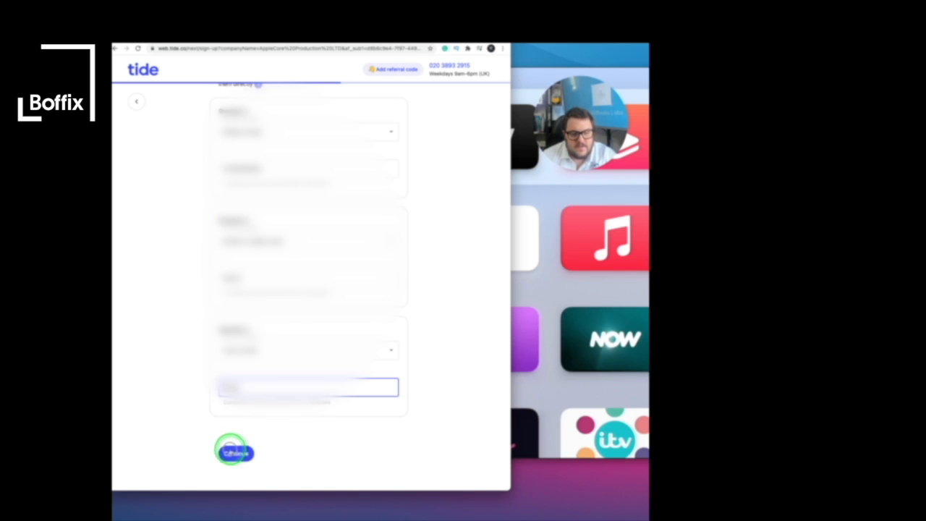
# Submit the completed three-part form and use the personal address as the trading address
pyautogui.click(234, 449)
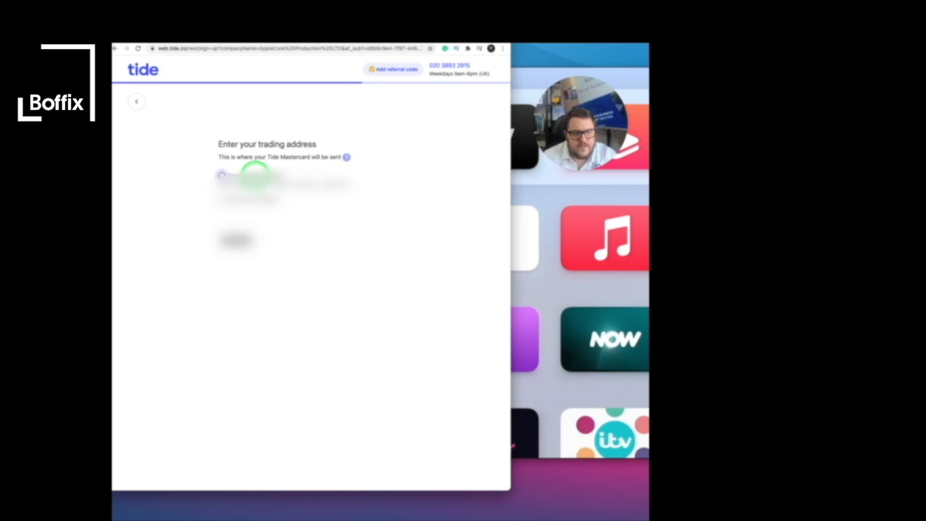
pyautogui.click(254, 174)
pyautogui.click(238, 295)
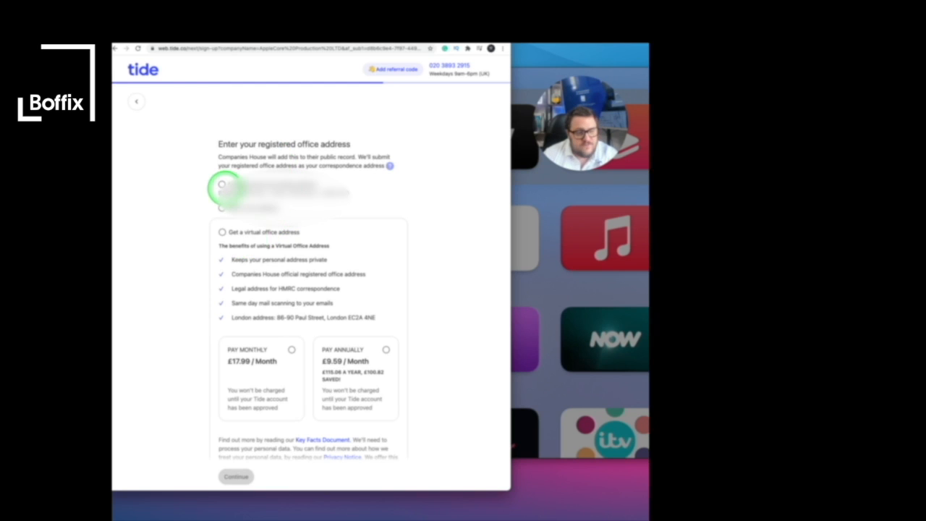
# Use the personal and trading address as the registered office address and accept England and Wales as the country of registration
pyautogui.scroll(-1, 256, 269)
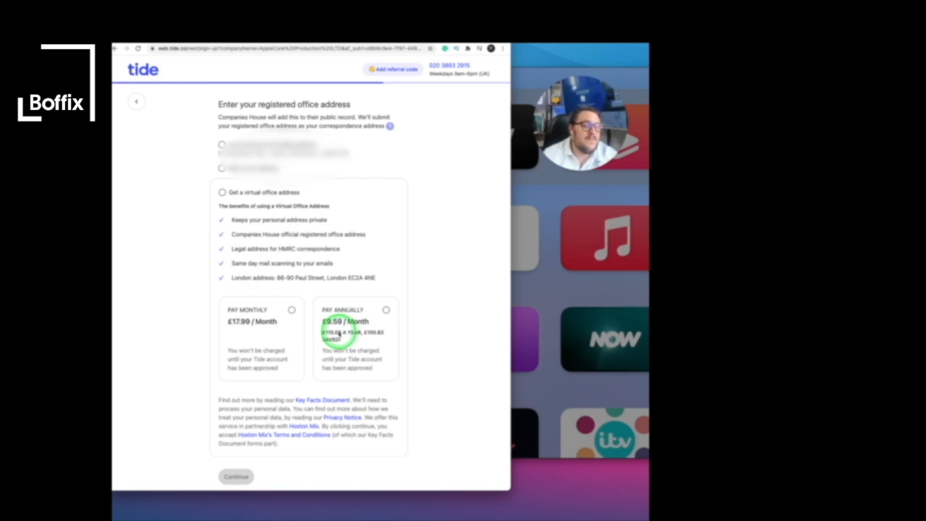
pyautogui.scroll(1, 337, 330)
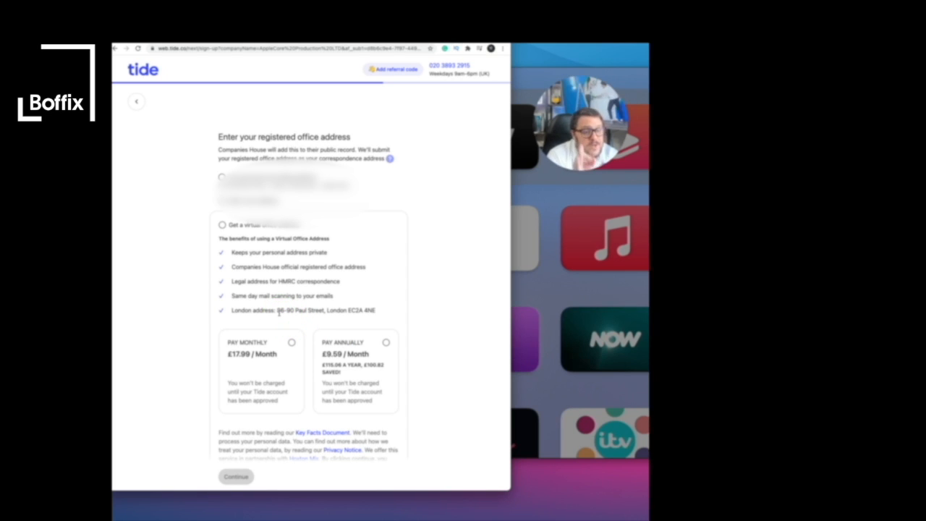
pyautogui.click(254, 268)
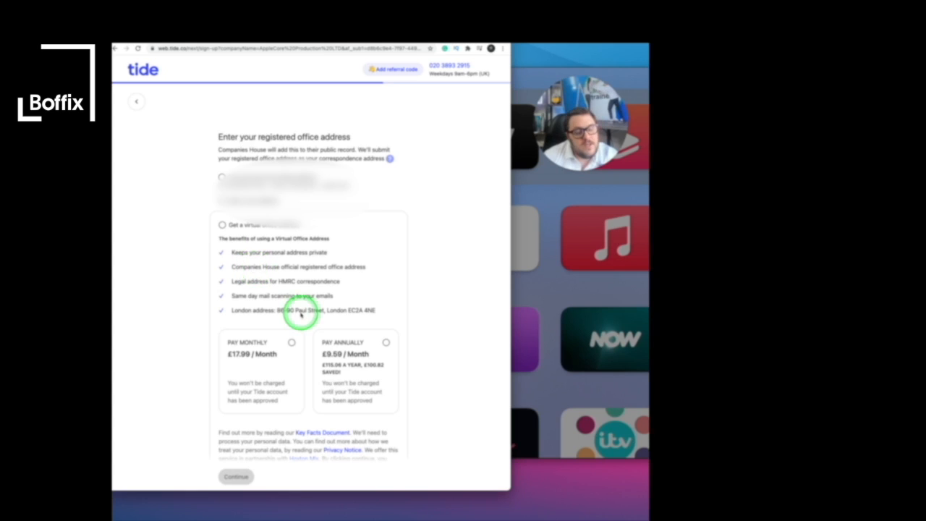
pyautogui.scroll(-3, 299, 312)
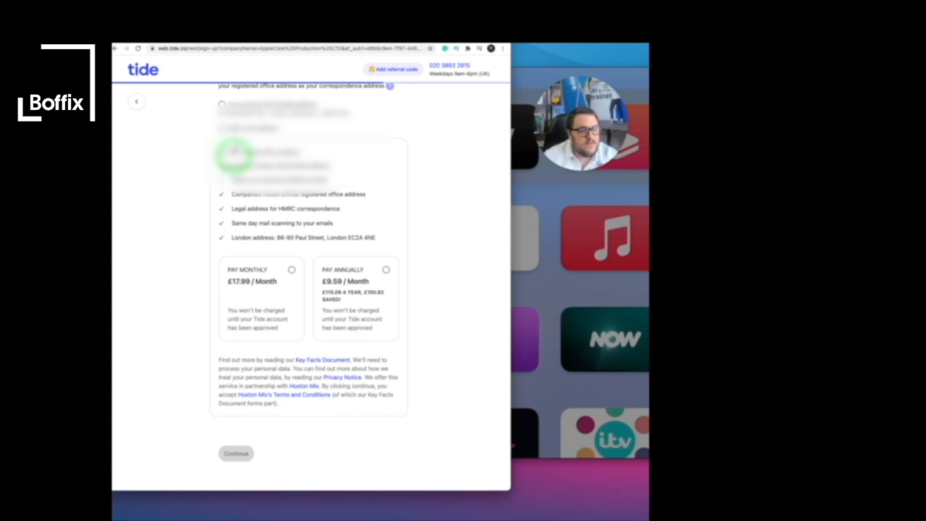
pyautogui.click(222, 106)
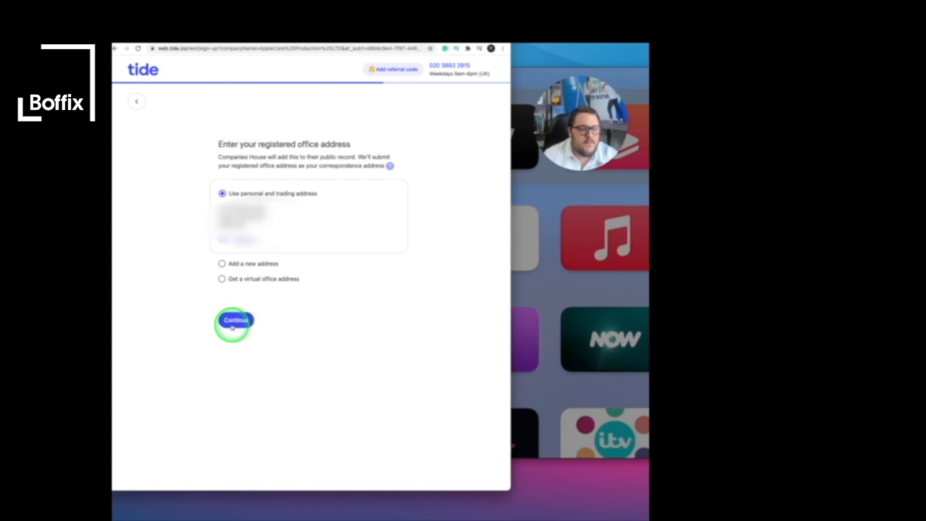
pyautogui.click(236, 319)
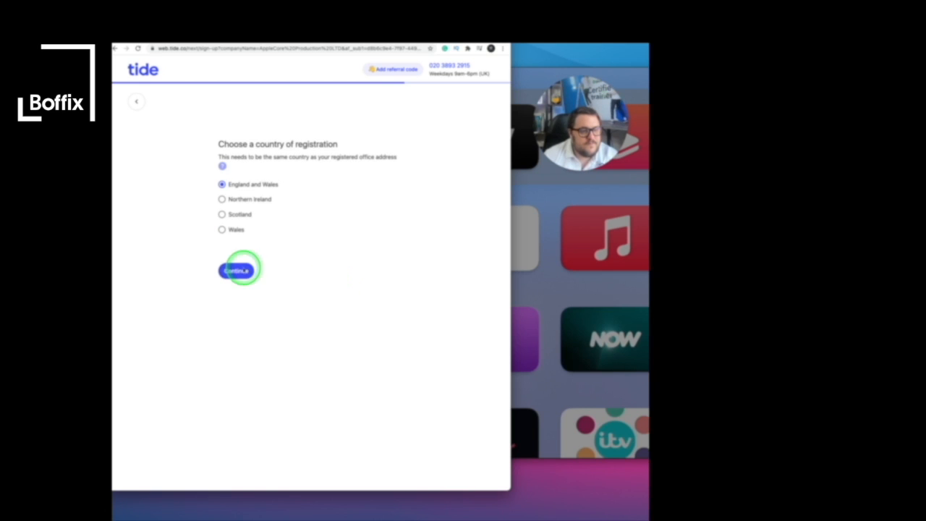
pyautogui.click(236, 271)
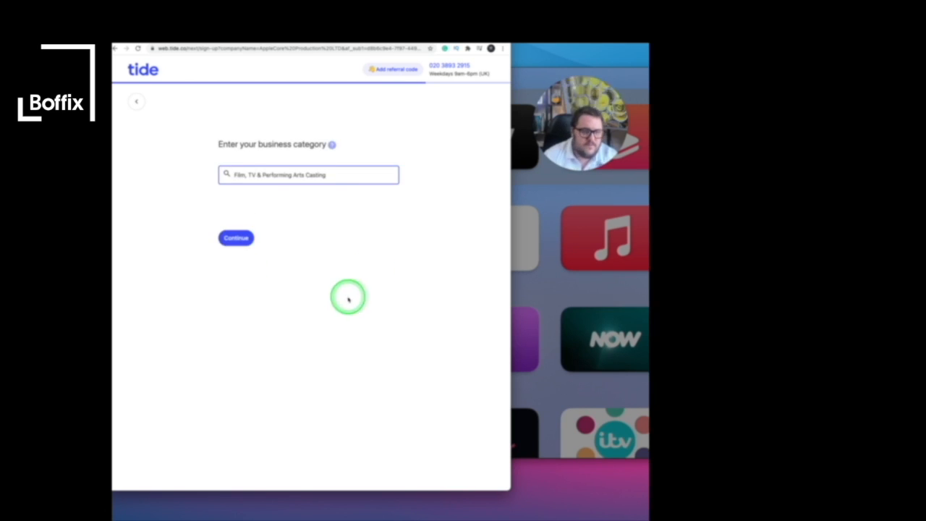
# Accept Film, TV & Performing Arts Casting as the business category and theatrical casting activities (78101) as the only SIC code
pyautogui.click(236, 237)
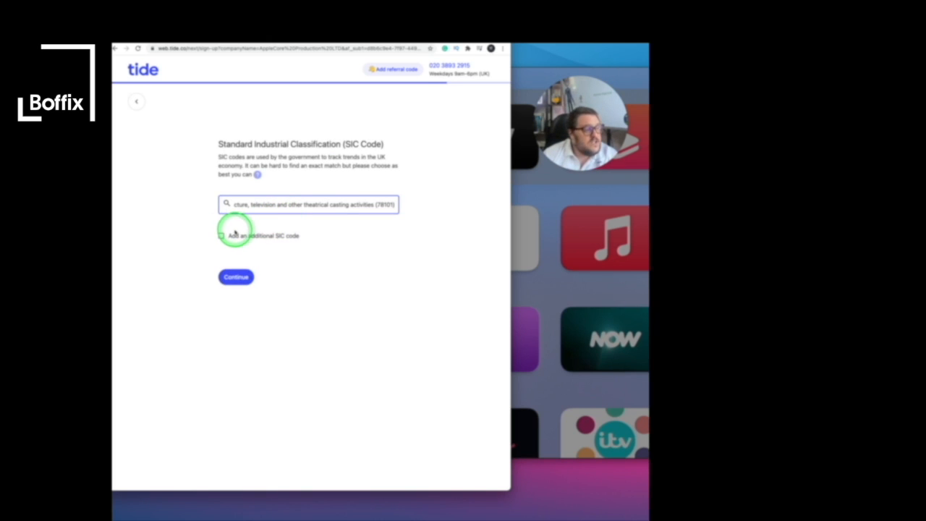
pyautogui.click(236, 278)
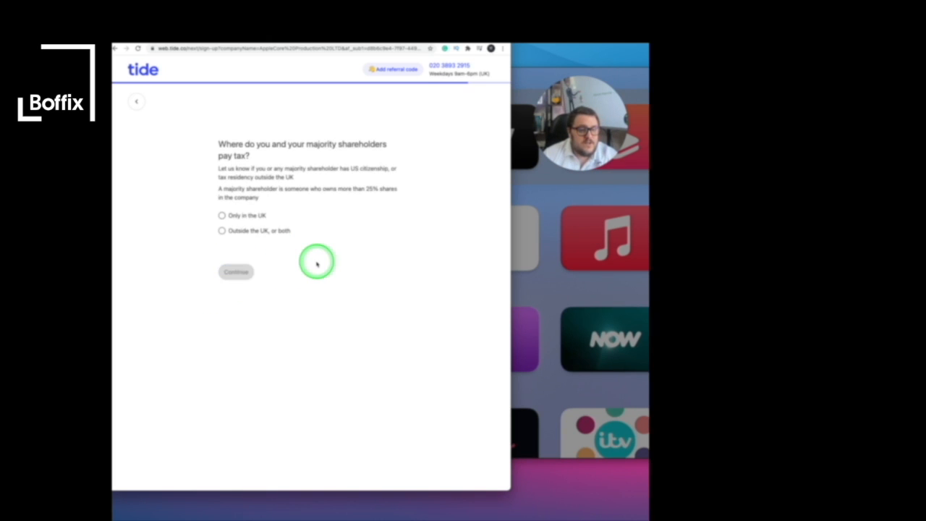
# State that the applicant and majority shareholders pay tax only in the UK and submit the answer
pyautogui.click(222, 216)
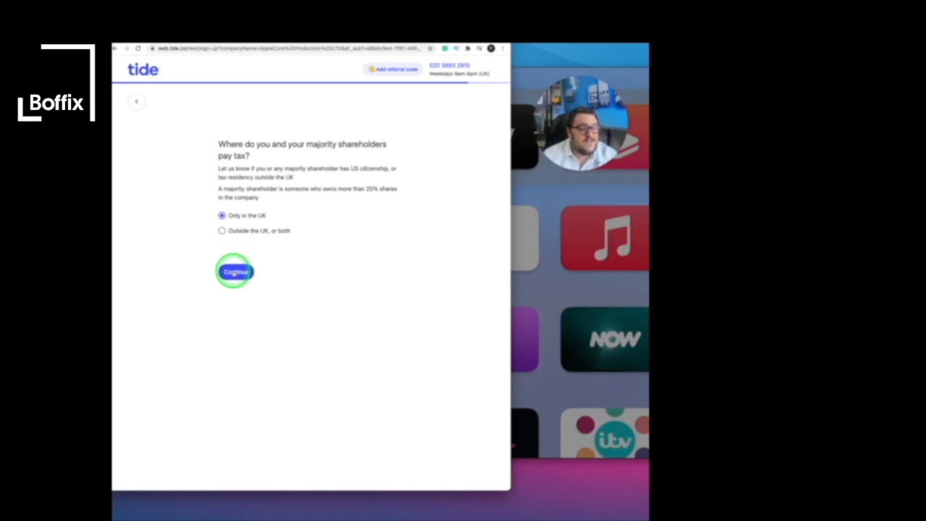
pyautogui.click(237, 272)
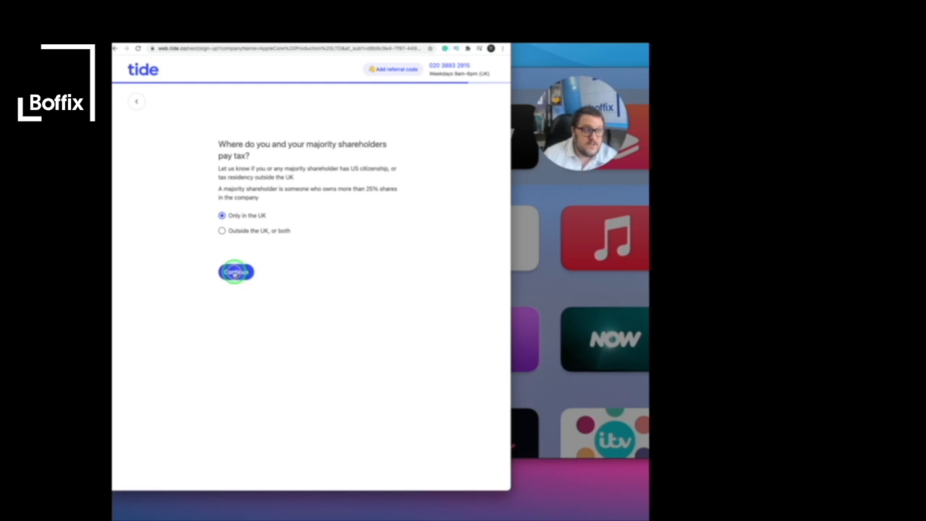
pyautogui.click(236, 272)
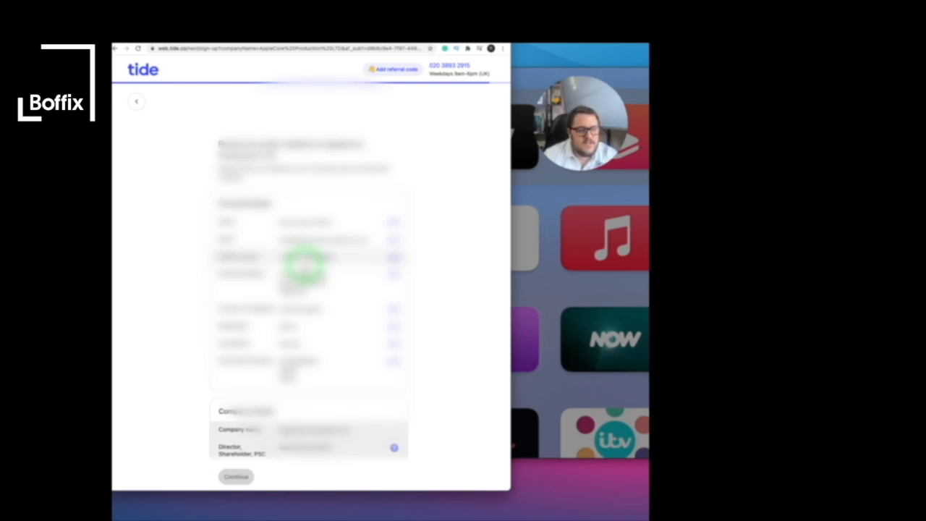
# Review the summary of personal and company details, accept the confirmation statement below it and submit the details
pyautogui.scroll(-8, 295, 176)
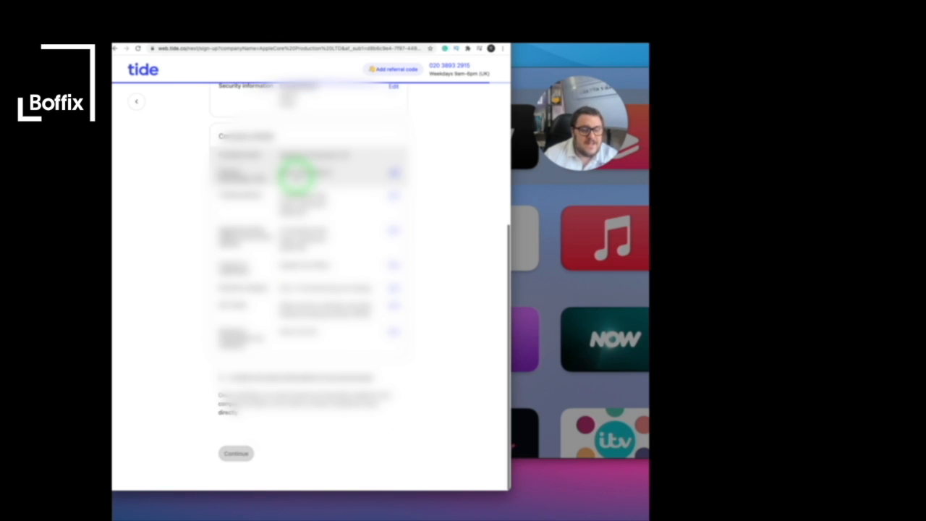
pyautogui.scroll(8, 322, 319)
pyautogui.scroll(-8, 320, 321)
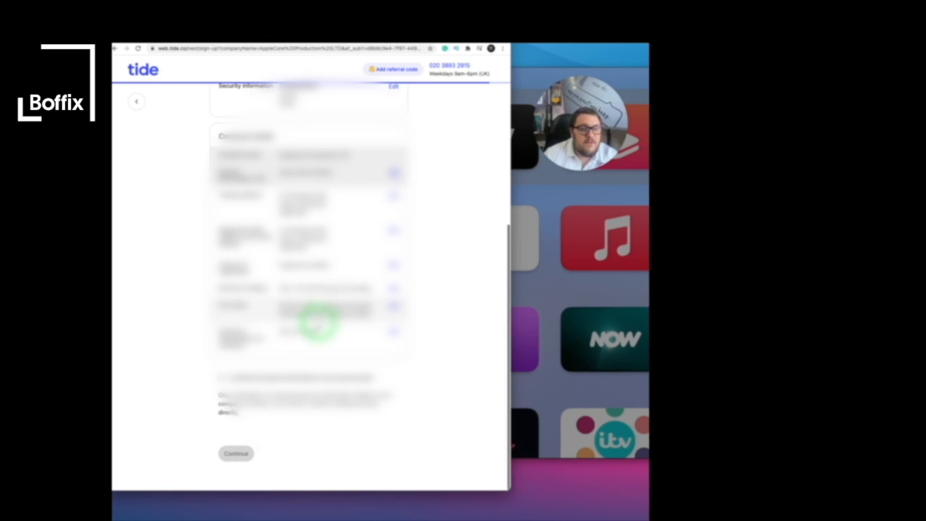
pyautogui.click(221, 377)
pyautogui.click(237, 451)
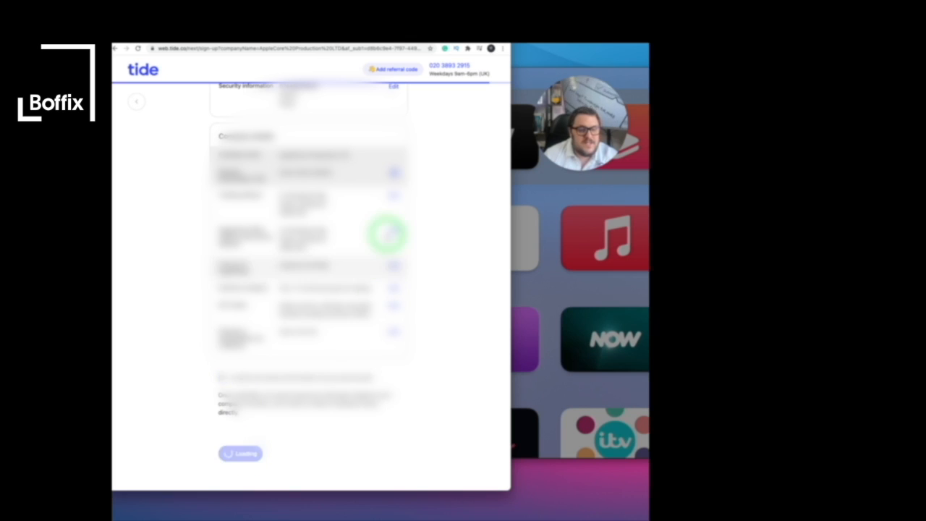
# Agree to the platform, card, company formation and bank account terms and the tax declaration, and submit the agreement
pyautogui.click(221, 432)
pyautogui.scroll(-2, 304, 393)
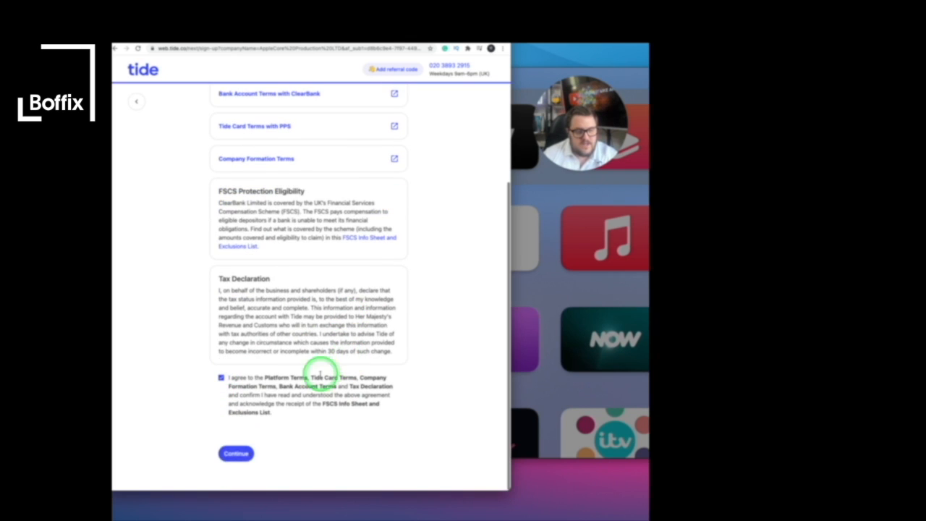
pyautogui.click(236, 452)
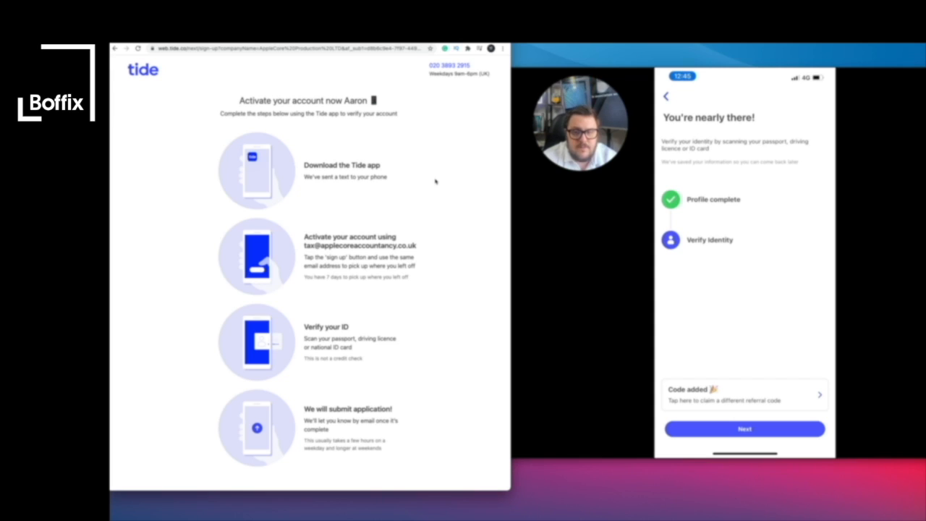
pyautogui.click(435, 181)
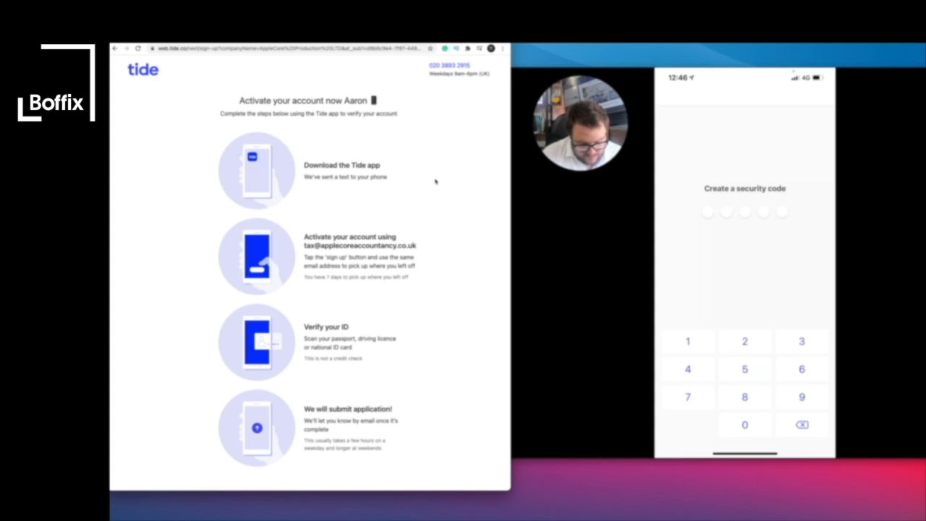
pyautogui.click(436, 181)
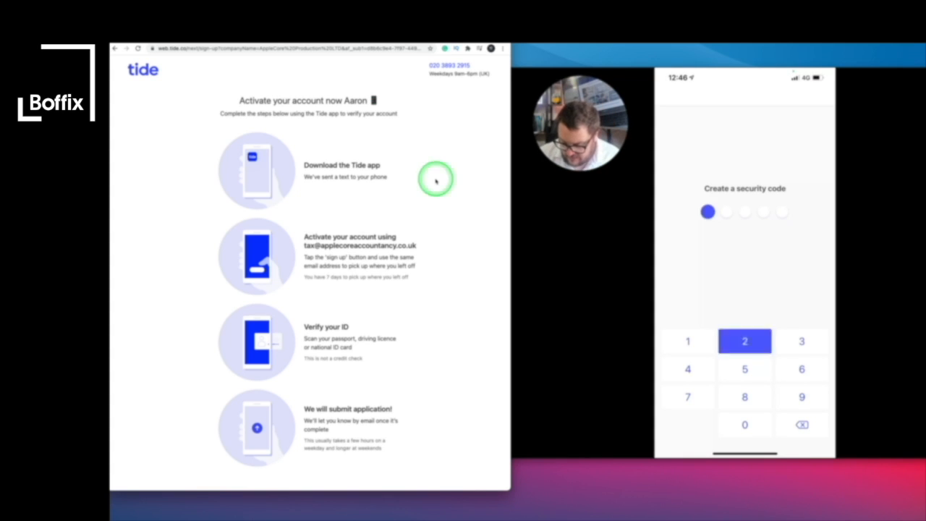